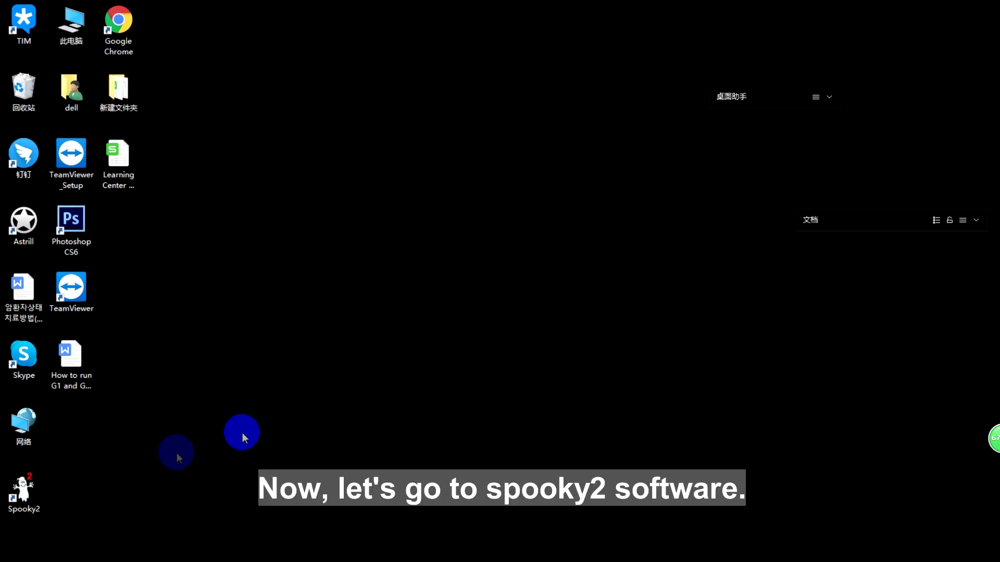
Launch Spooky2 and check the control page for the connected generator
left_click(16, 495)
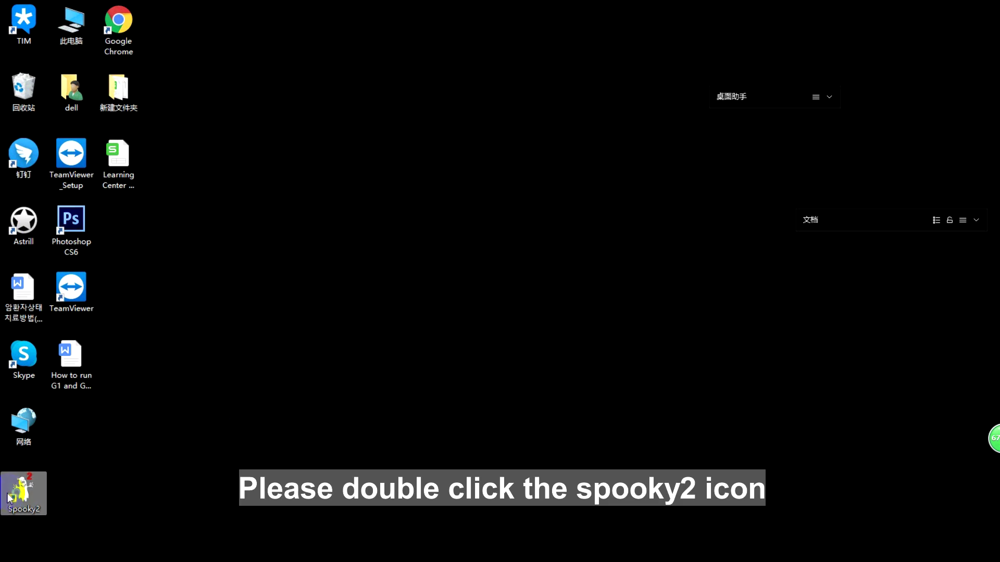
left_click(185, 465)
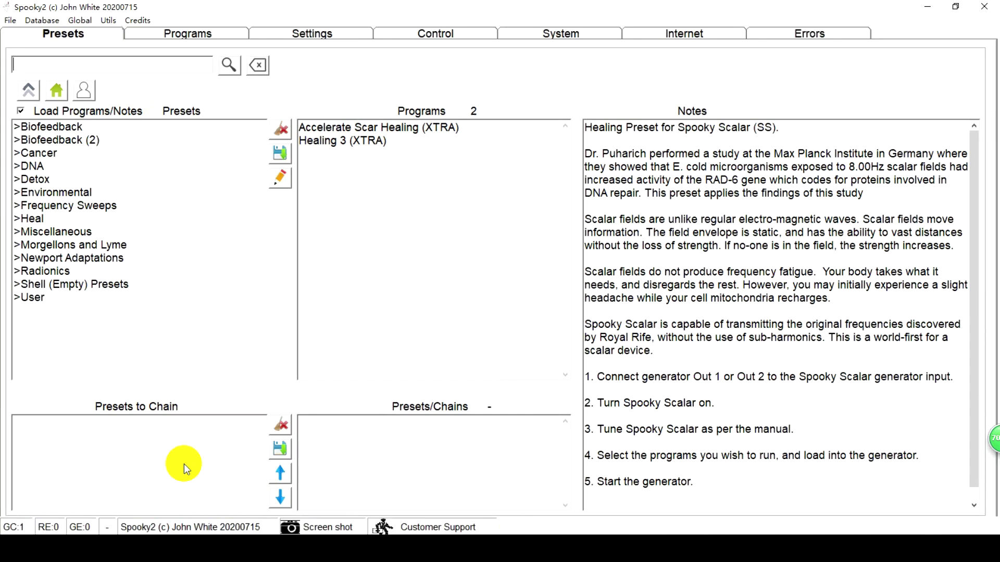
left_click(452, 36)
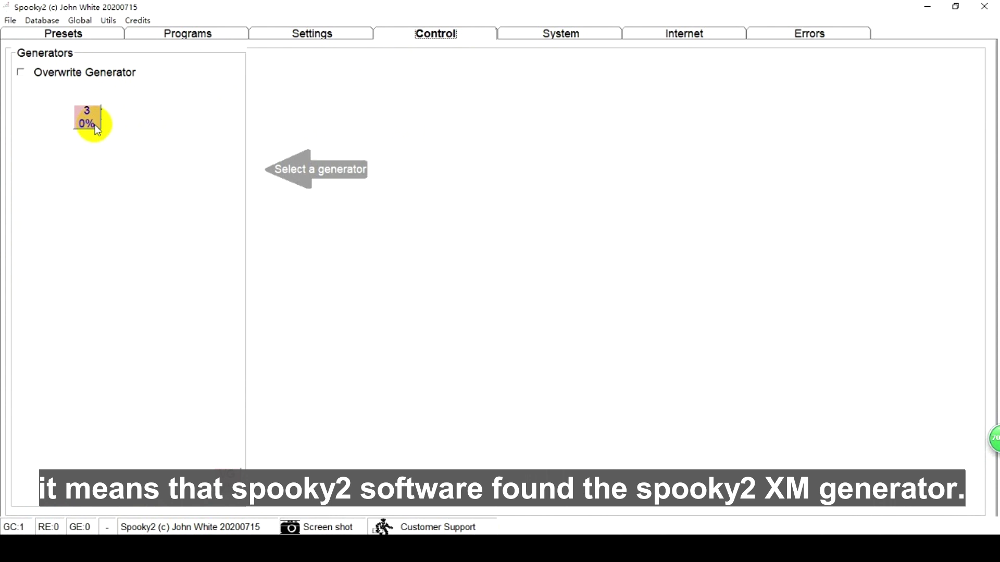
Load the preset General Purpose Full System Scan (C) (R) - JW from Biofeedback, Spooky Pulse, General
left_click(105, 36)
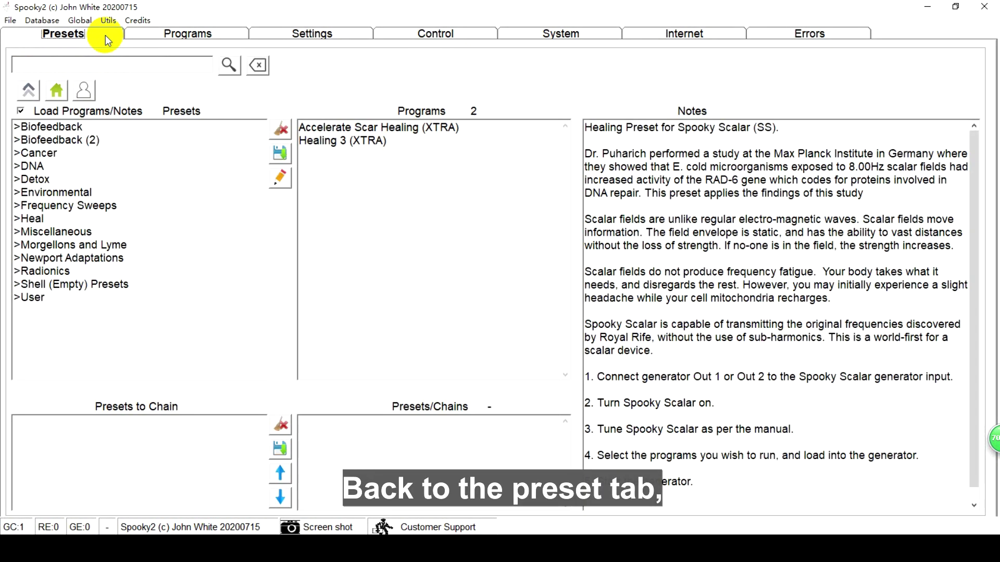
left_click(76, 128)
double_click(77, 129)
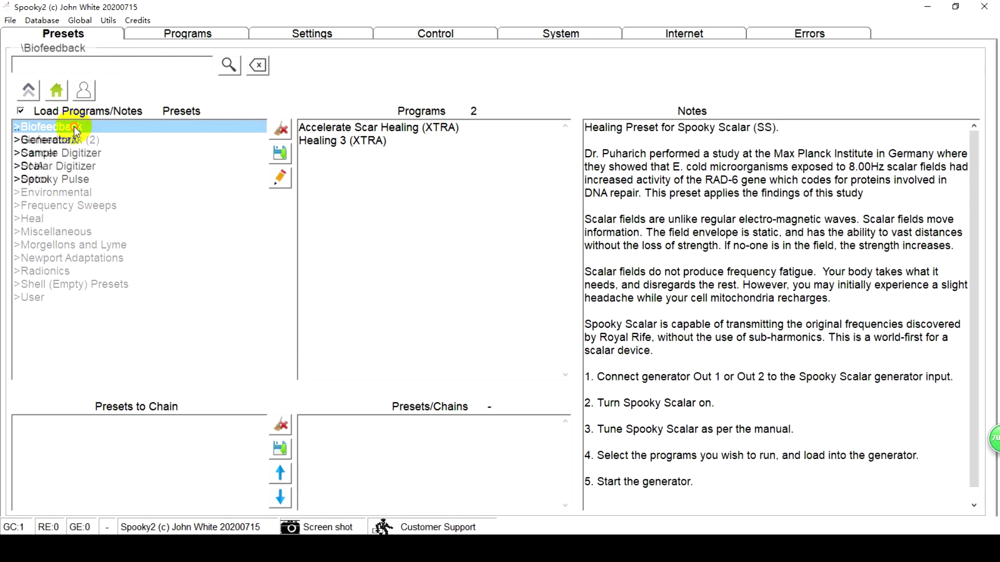
double_click(68, 183)
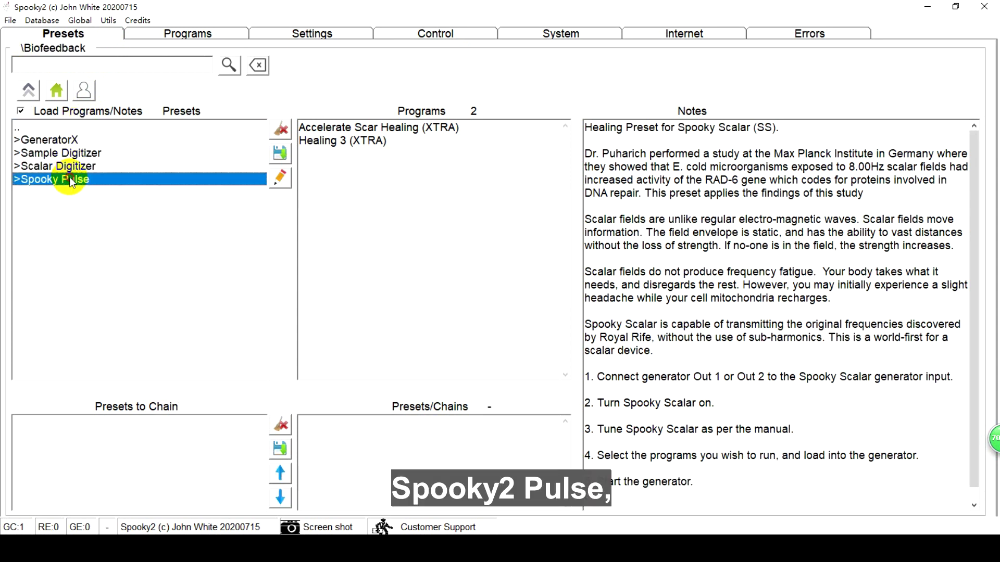
left_click(55, 155)
double_click(56, 154)
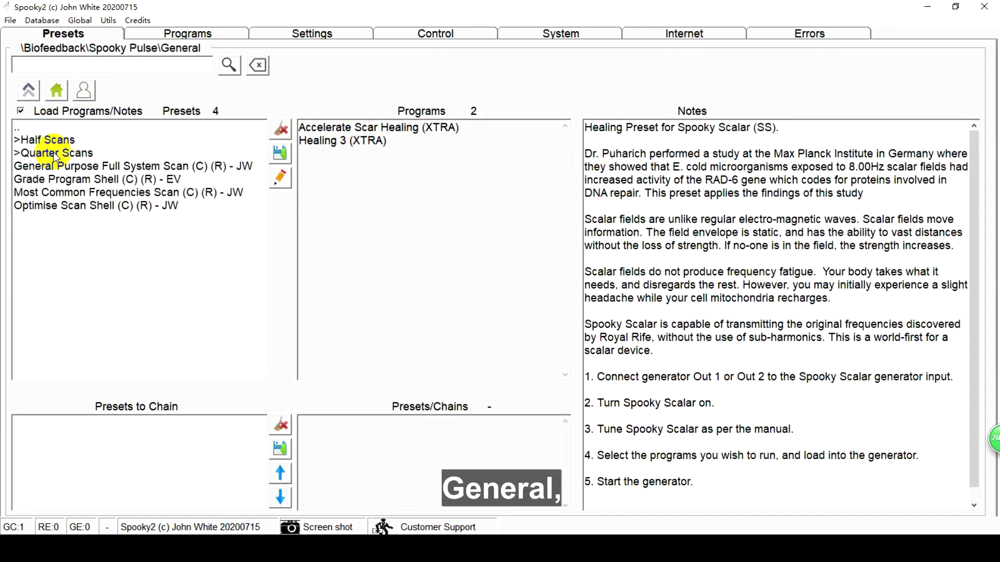
left_click(59, 170)
left_click(59, 172)
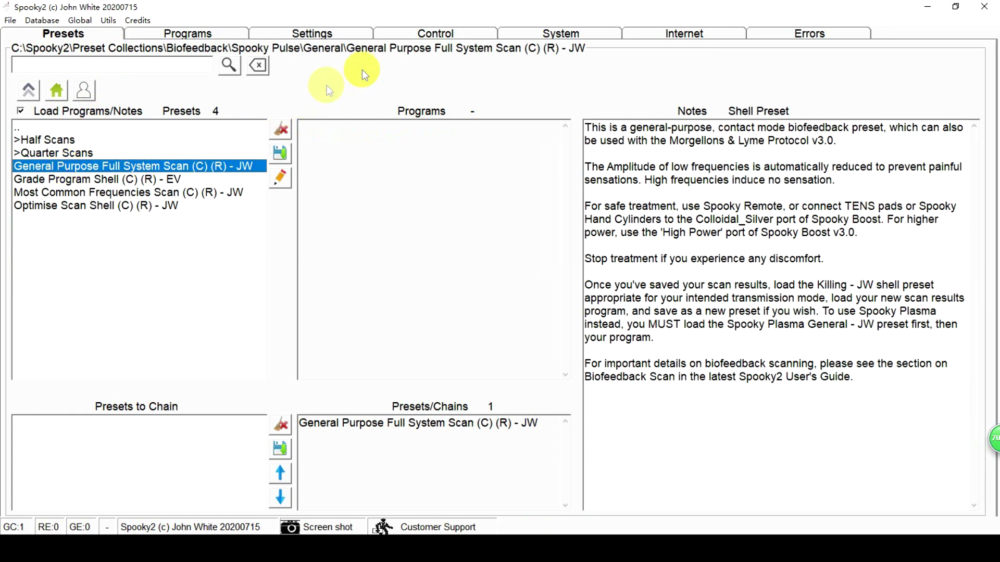
Overwrite generator 3 with the loaded scan preset and start the biofeedback scan
left_click(431, 33)
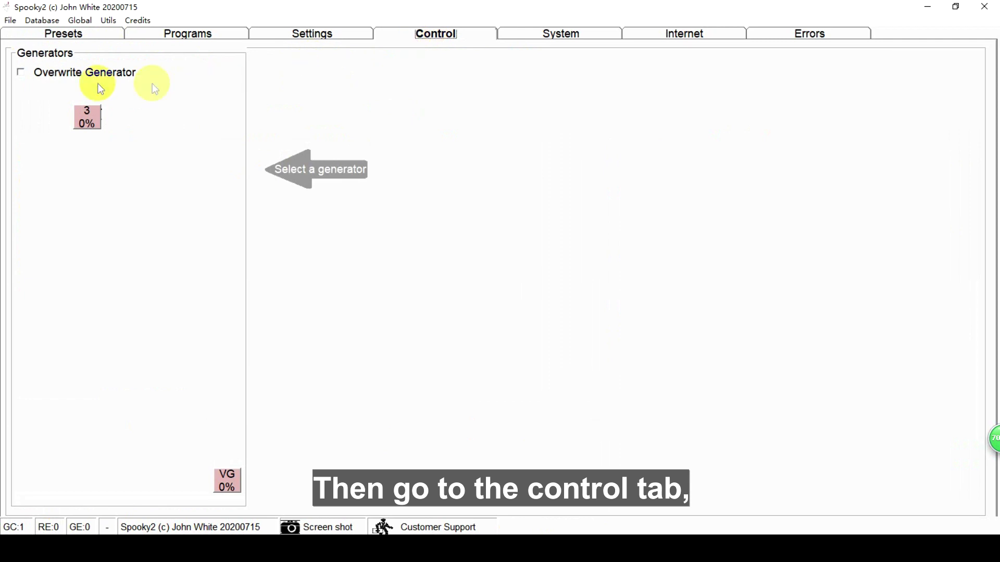
left_click(22, 74)
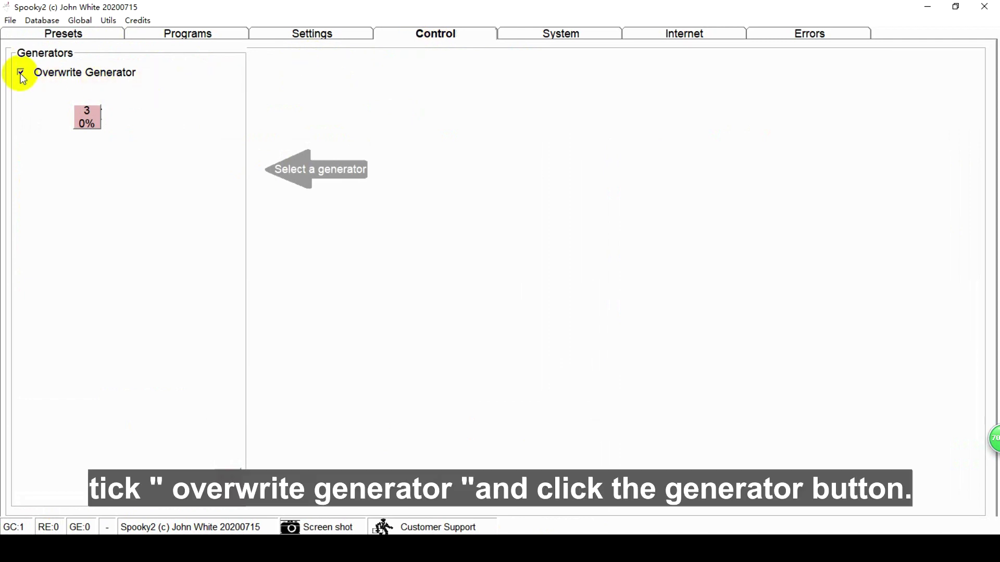
left_click(87, 121)
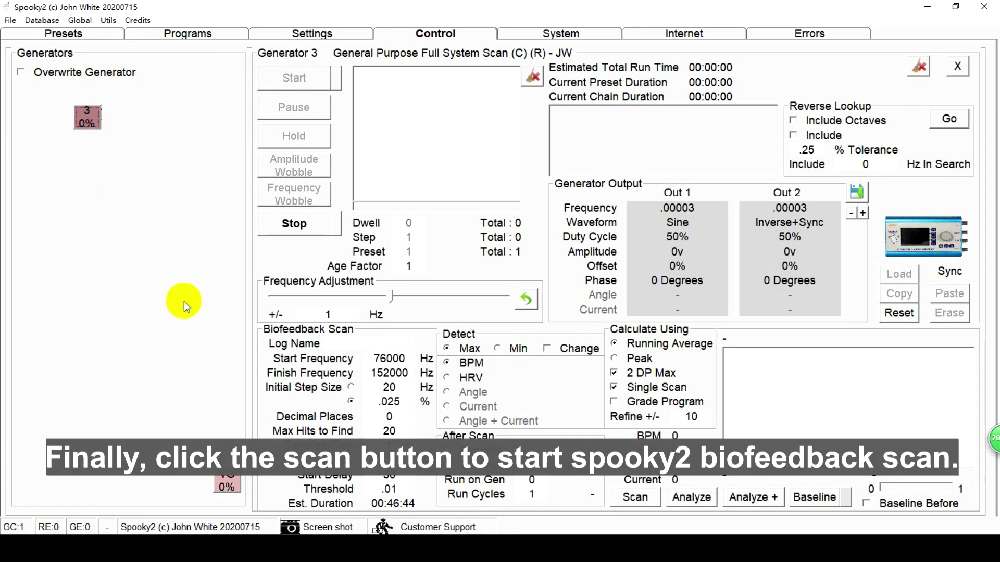
left_click(646, 501)
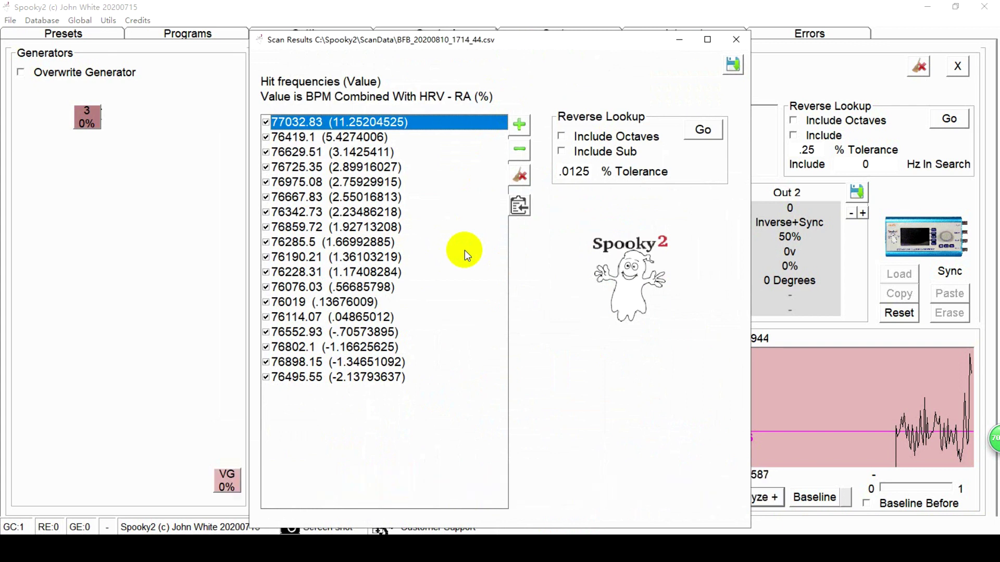
Save the scan's hit frequencies as a program, adding the person's first name before the default BFB program name
left_click(733, 70)
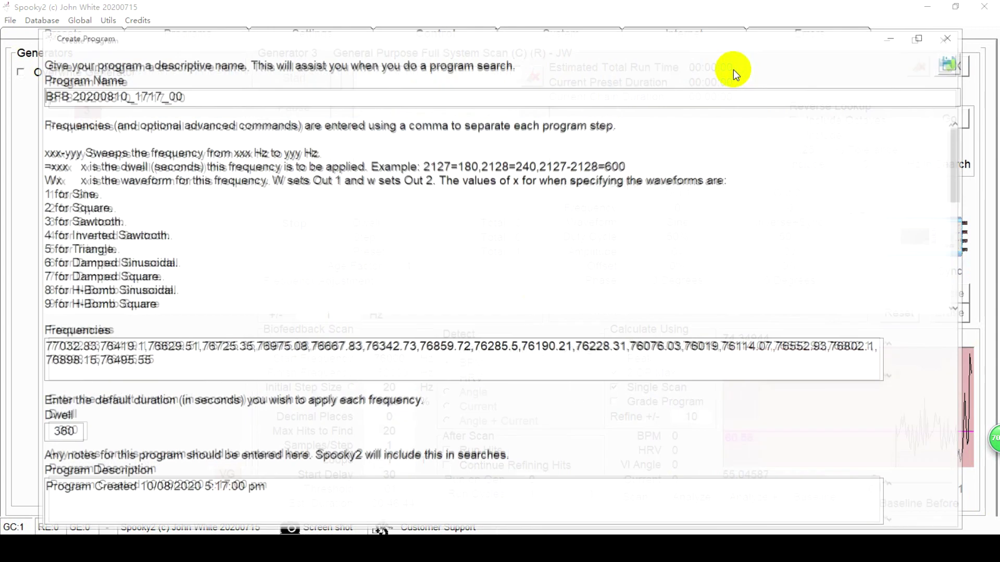
type("Penny")
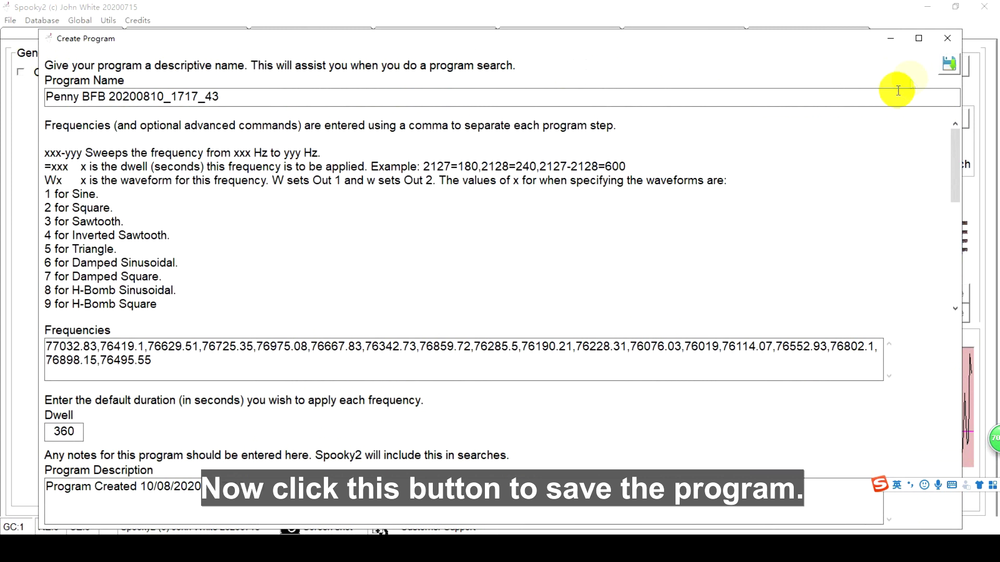
left_click(948, 63)
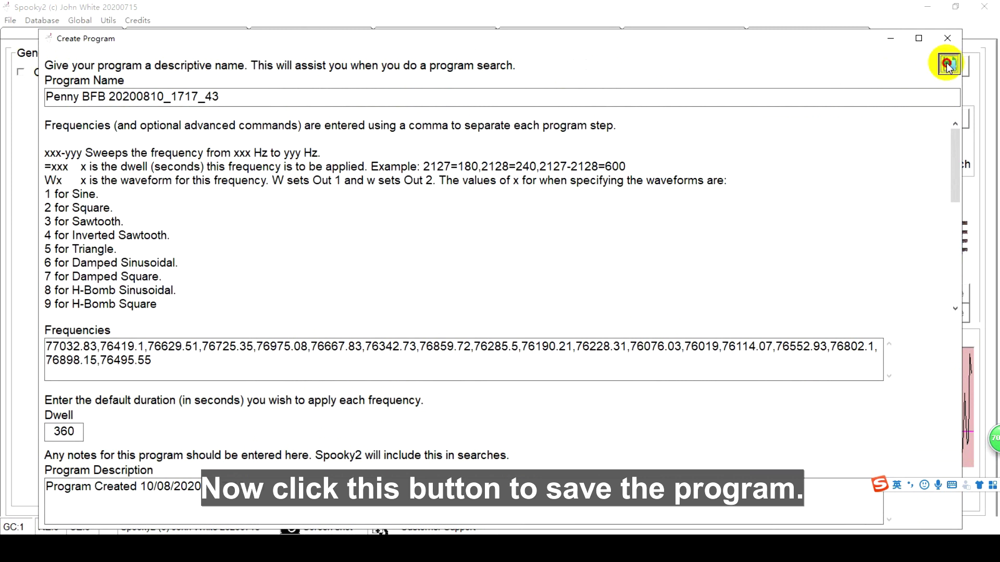
left_click(489, 315)
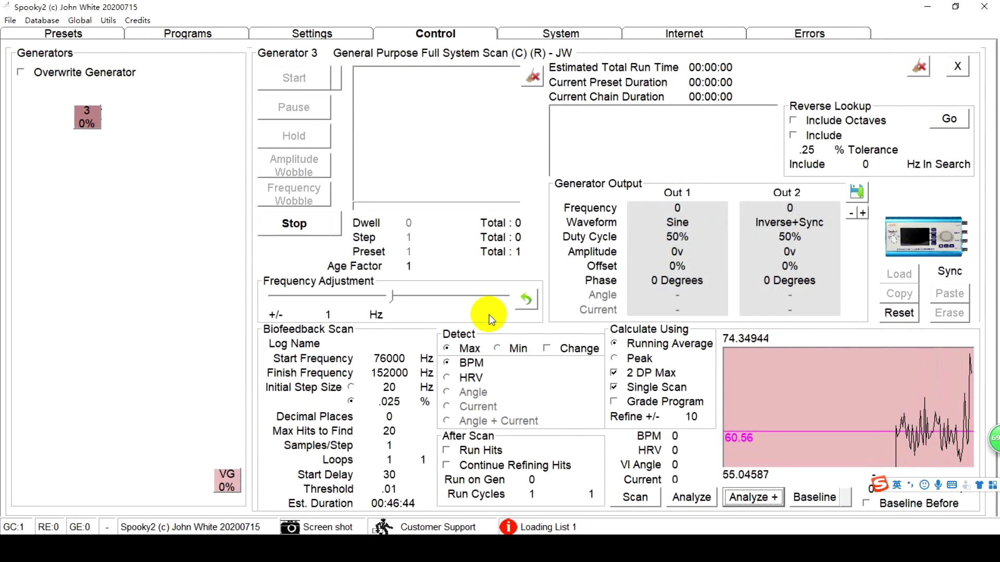
Limit the program list to the BFB database and select the newly saved scan program
left_click(210, 37)
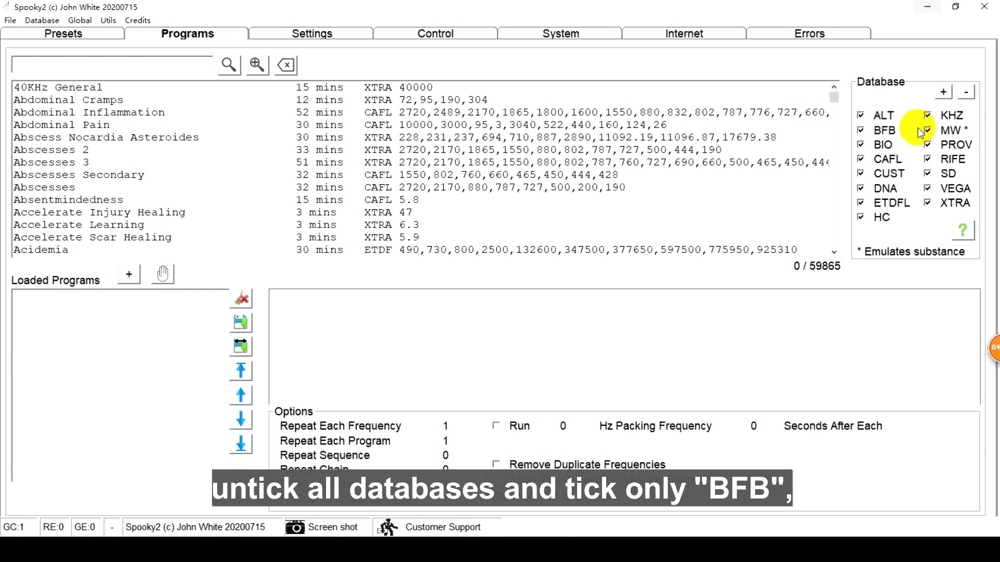
left_click(966, 94)
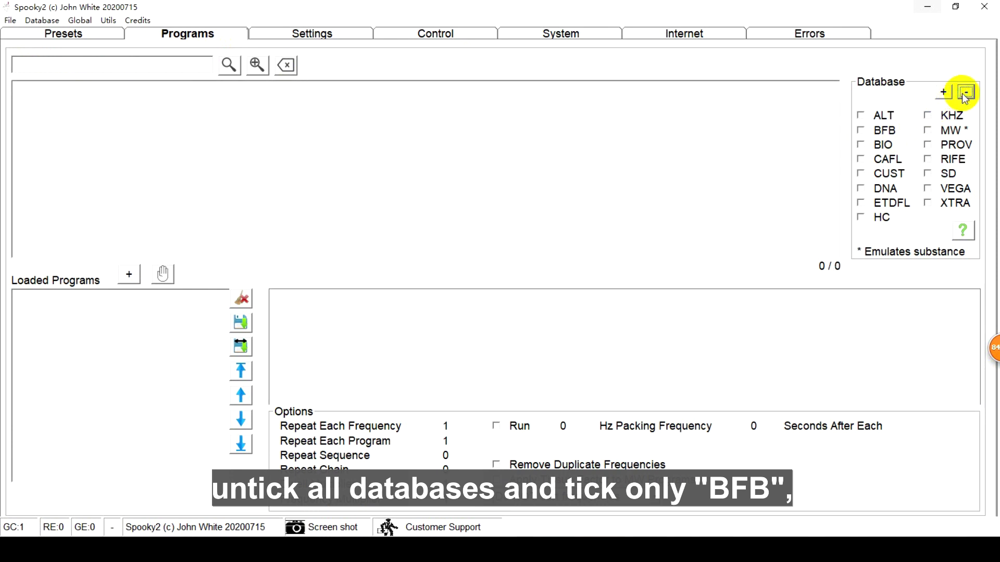
left_click(887, 134)
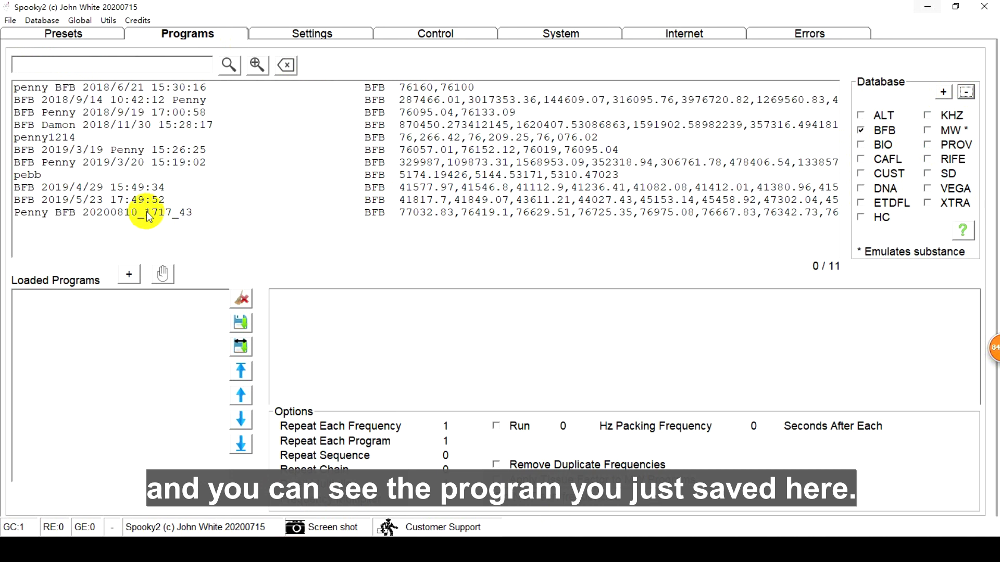
left_click(149, 216)
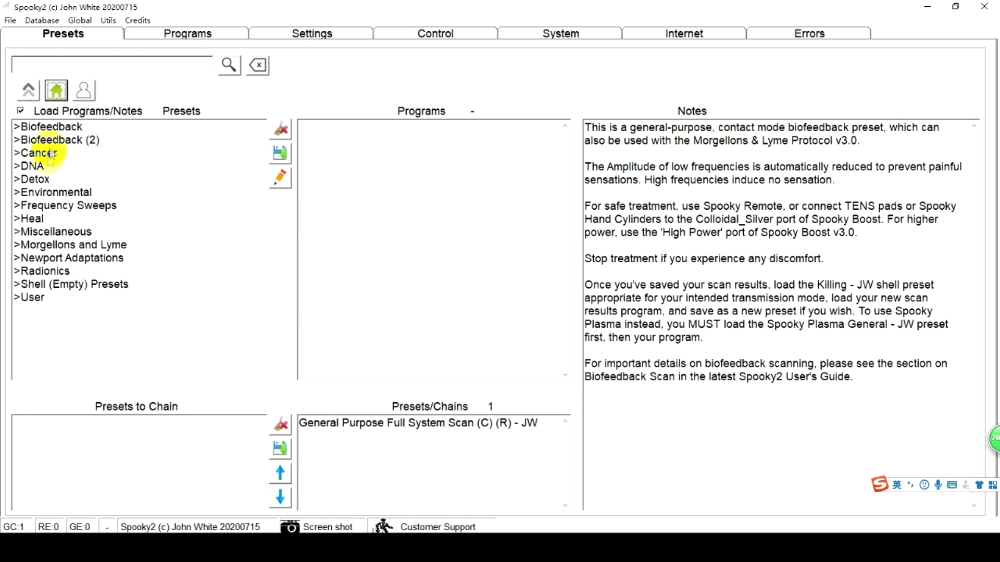
Load the remote shell preset Killing (R) - JW and add the saved BFB 20200810_1717_43 program to the loaded programs
left_click(70, 284)
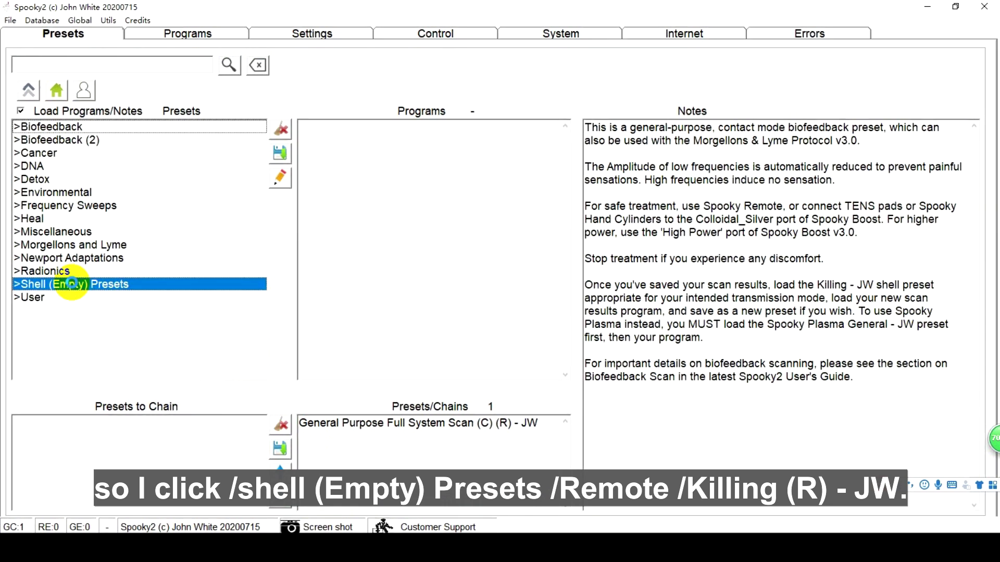
double_click(71, 284)
double_click(42, 166)
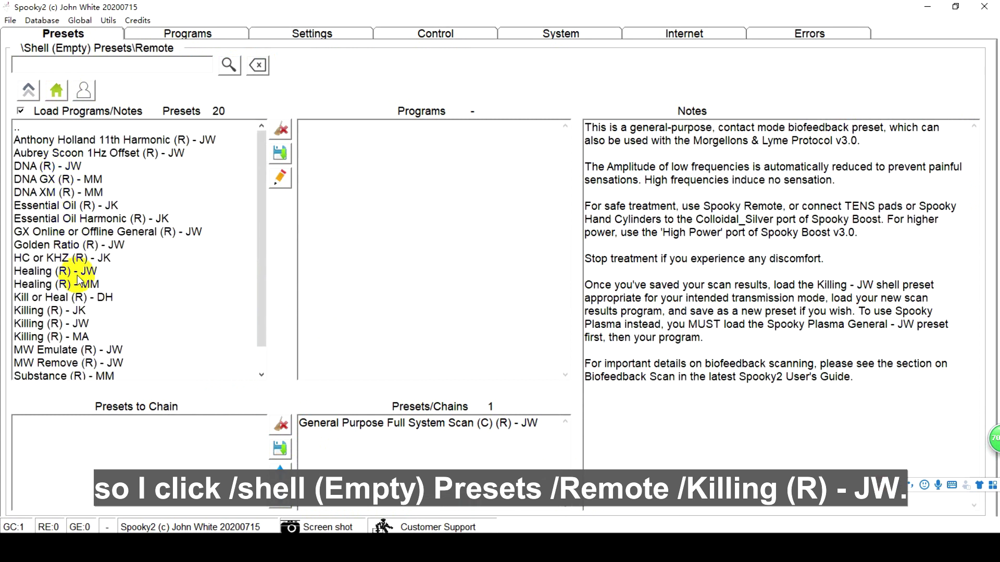
left_click(73, 327)
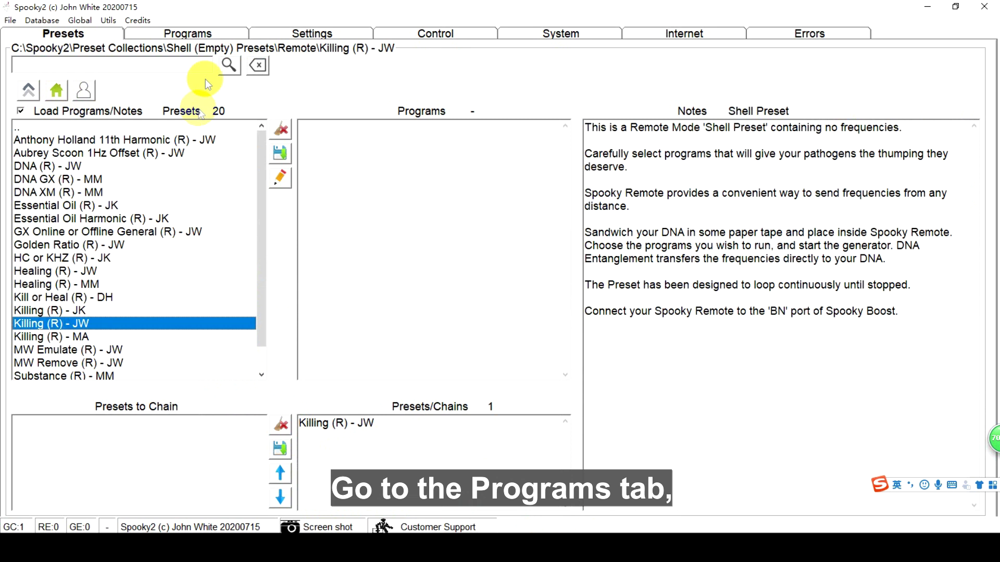
left_click(214, 34)
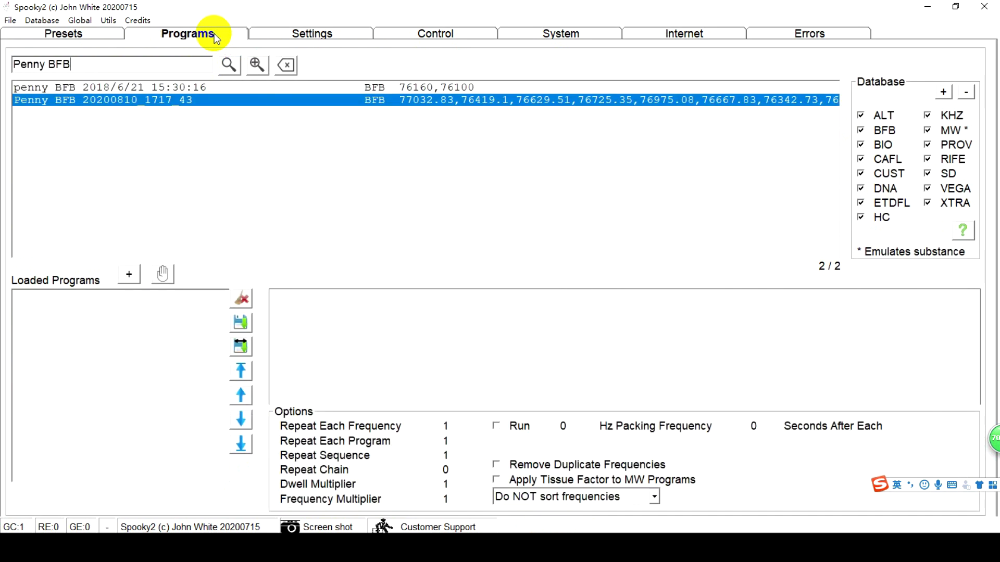
double_click(182, 100)
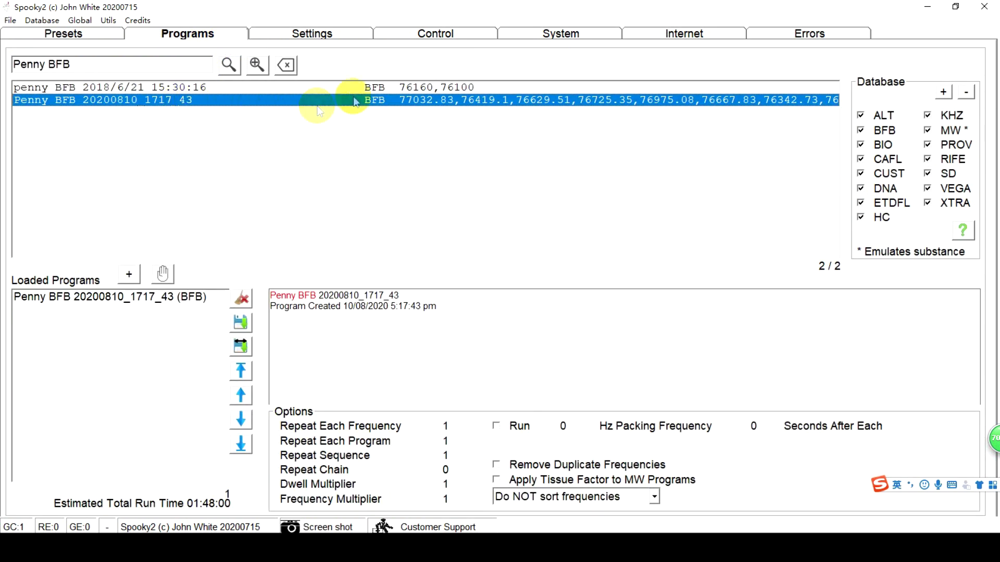
Overwrite generator 3 with the Killing (R) - JW preset and its scan program, and start running the frequencies
left_click(458, 33)
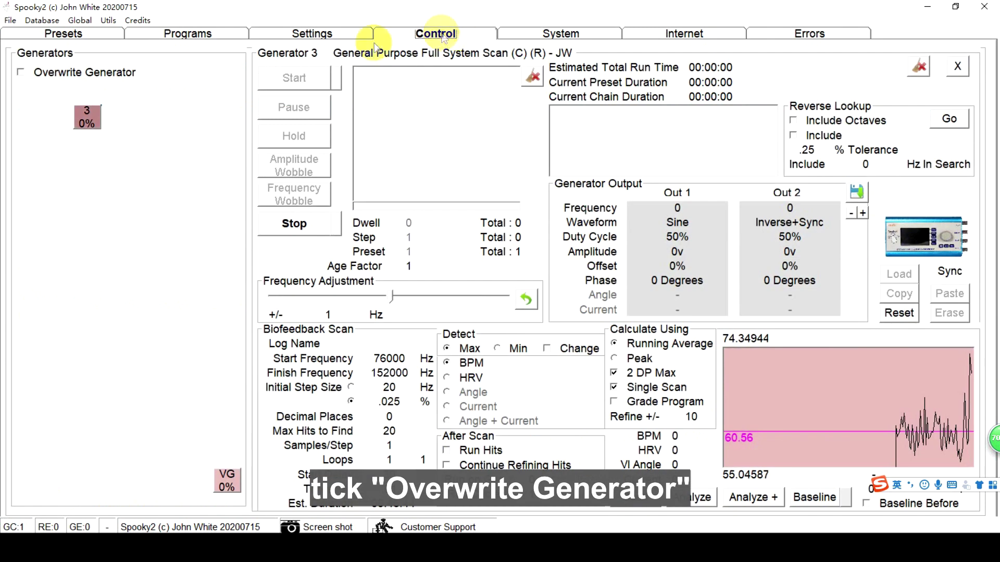
left_click(85, 123)
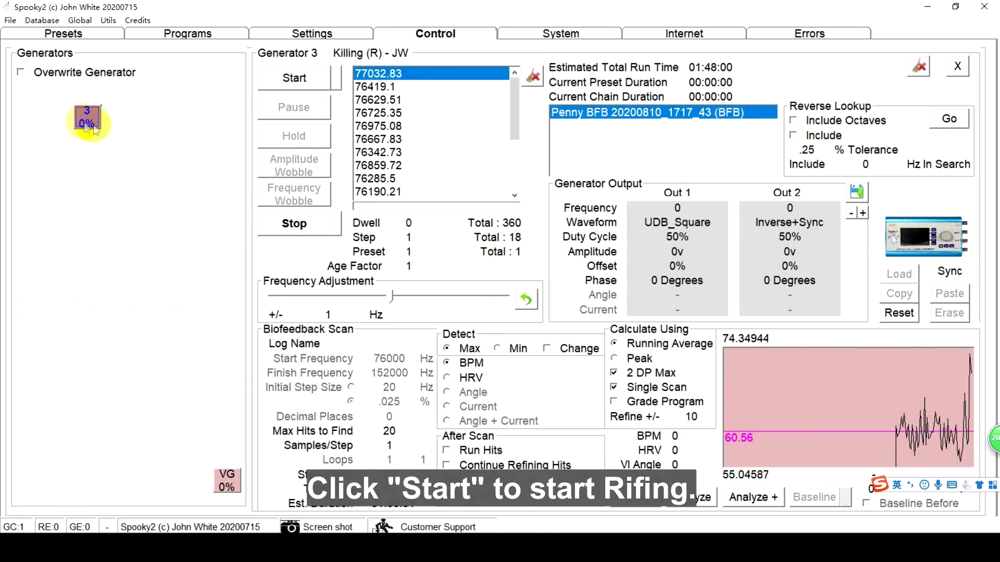
left_click(313, 79)
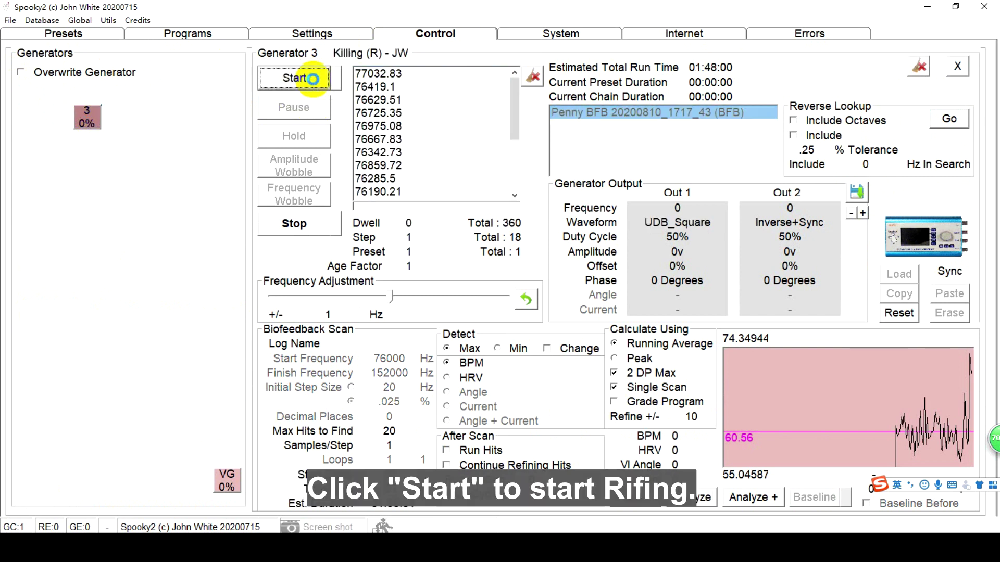